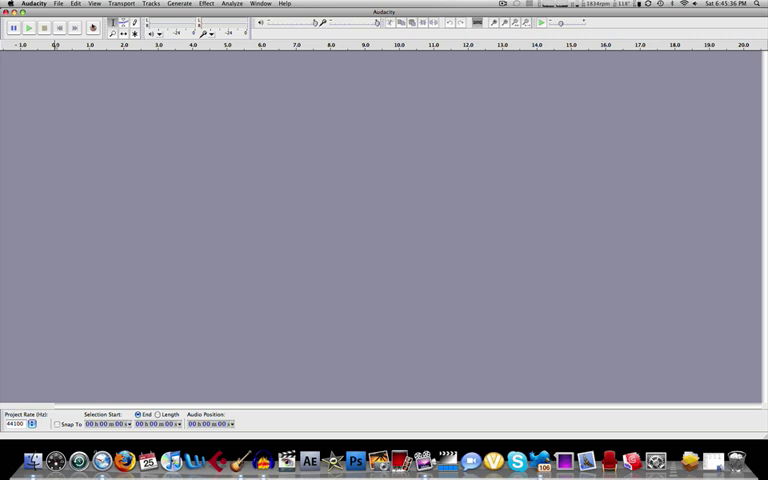
Open '06 Dear Maria, Count Me In' from All Time Low's So Wrong, It's Right album.
left_click(58, 4)
left_click(65, 20)
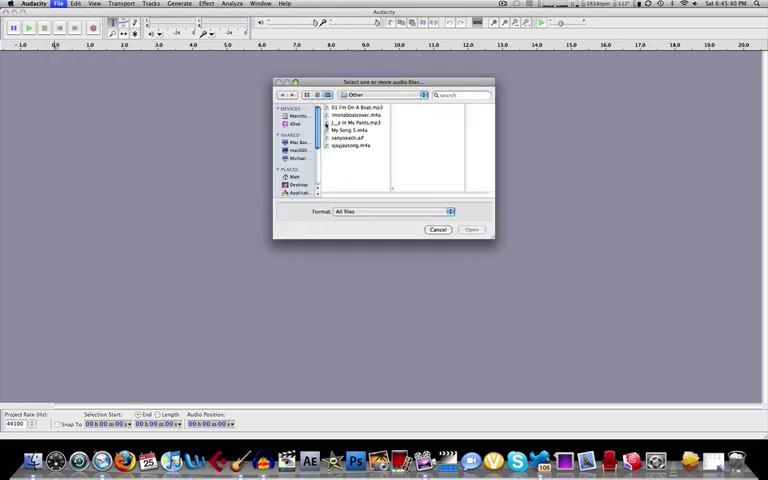
scroll(293, 163, "down", 3)
left_click(294, 147)
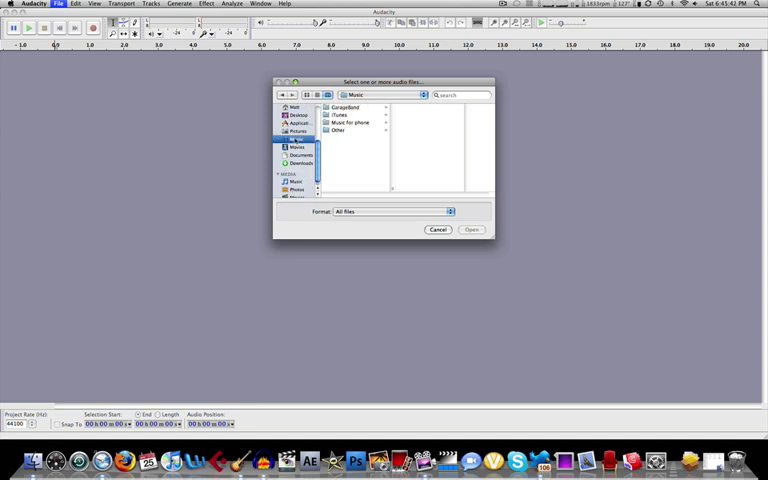
left_click(340, 114)
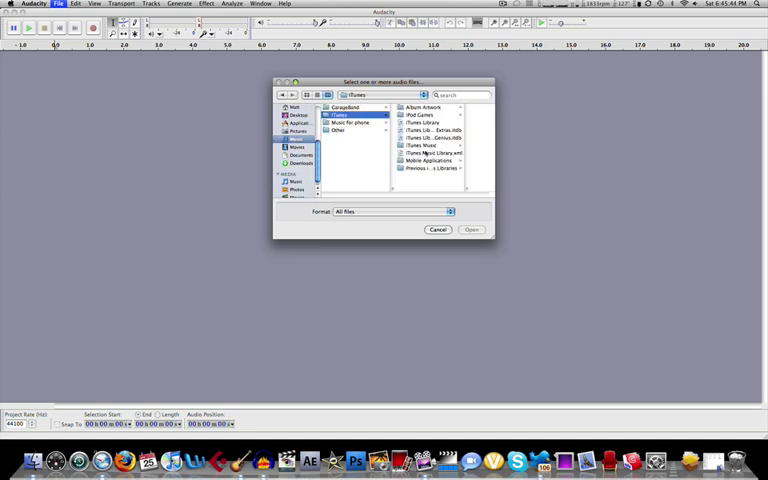
left_click(420, 145)
scroll(455, 125, "down", 2)
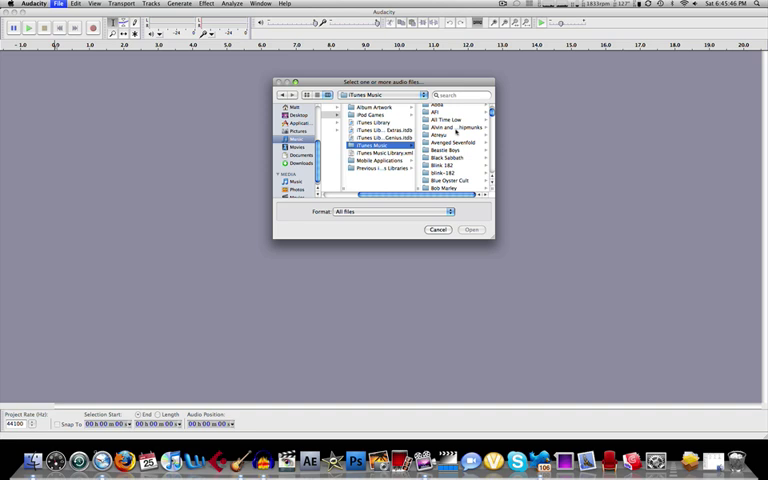
left_click(447, 111)
left_click(456, 108)
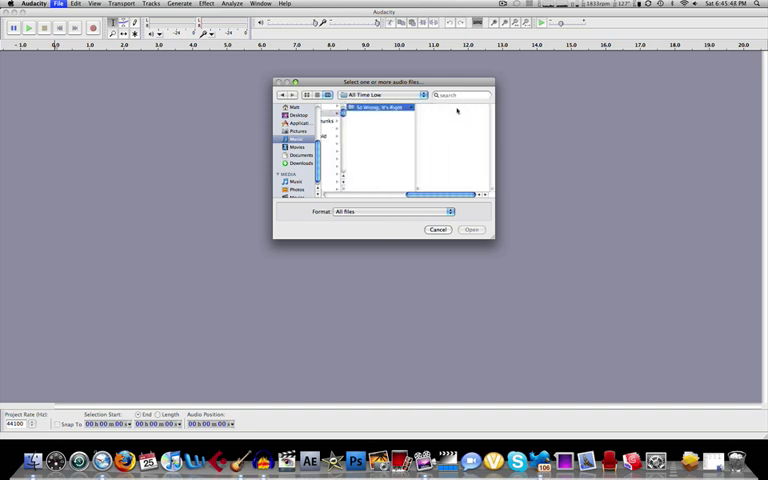
left_click(457, 108)
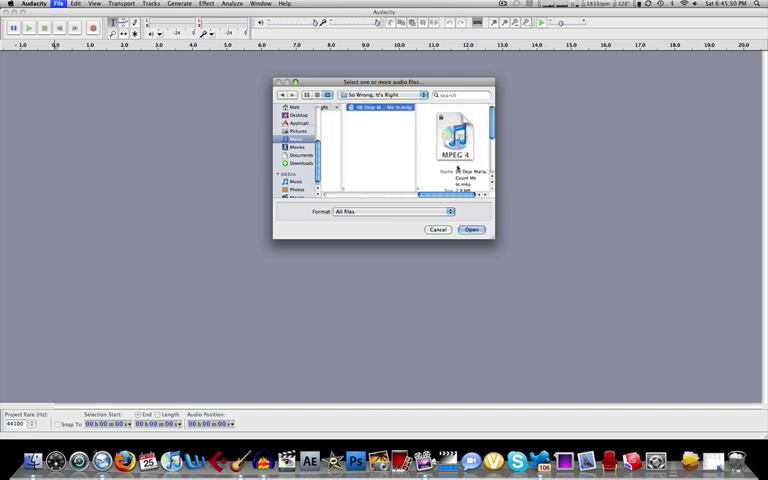
left_click(471, 229)
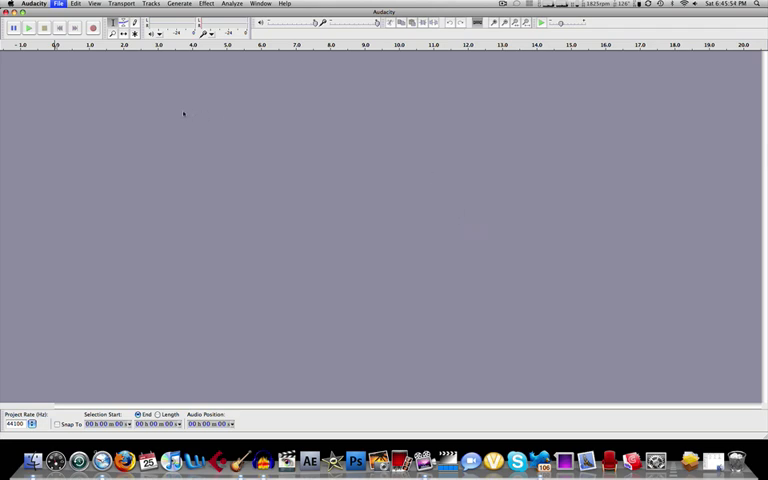
Open '22 Beast and the Harlot' from Avenged Sevenfold's City of Evil album.
left_click(58, 3)
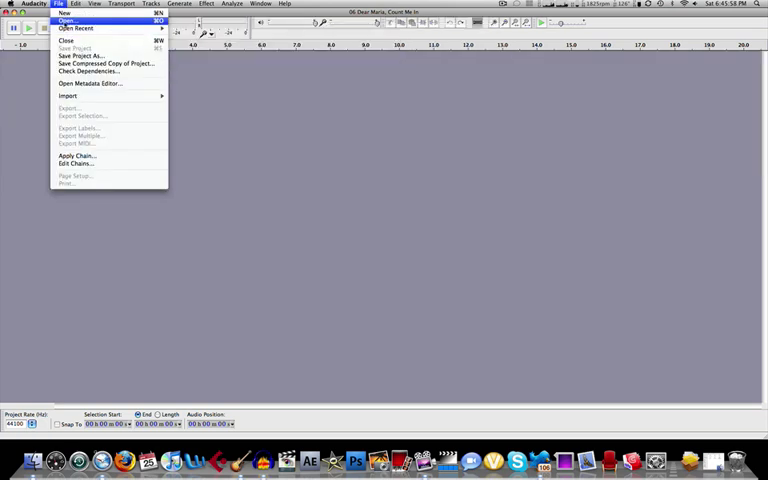
left_click(65, 20)
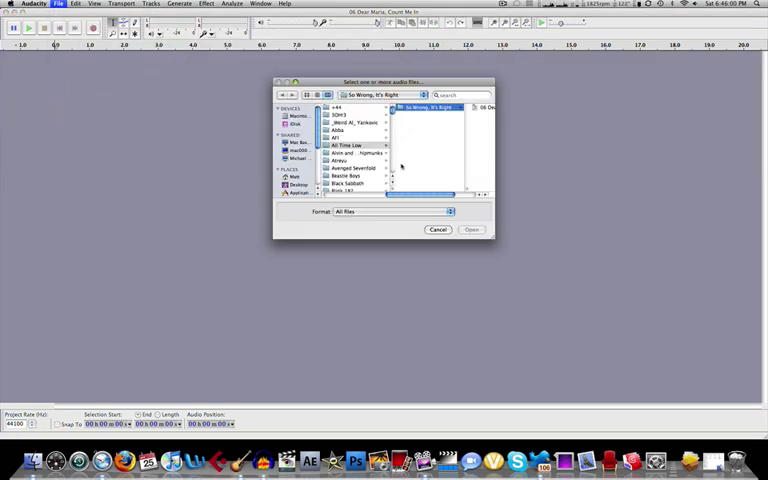
left_click(352, 167)
left_click(380, 115)
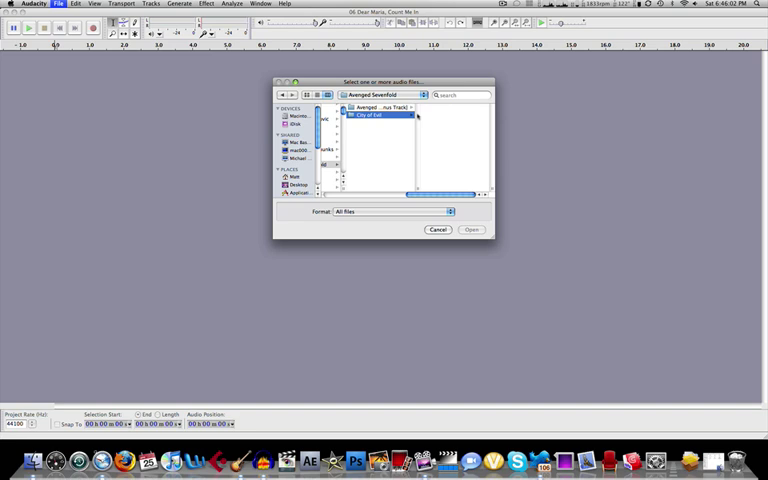
left_click(440, 108)
left_click(471, 229)
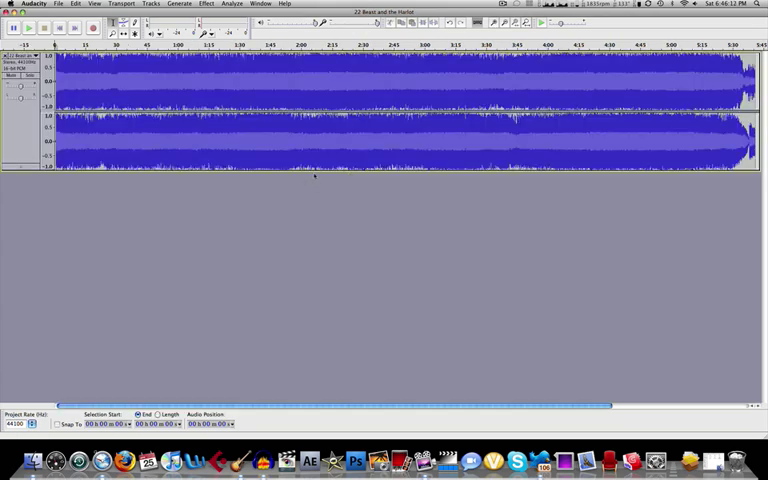
key("XF86AudioLowerVolume")
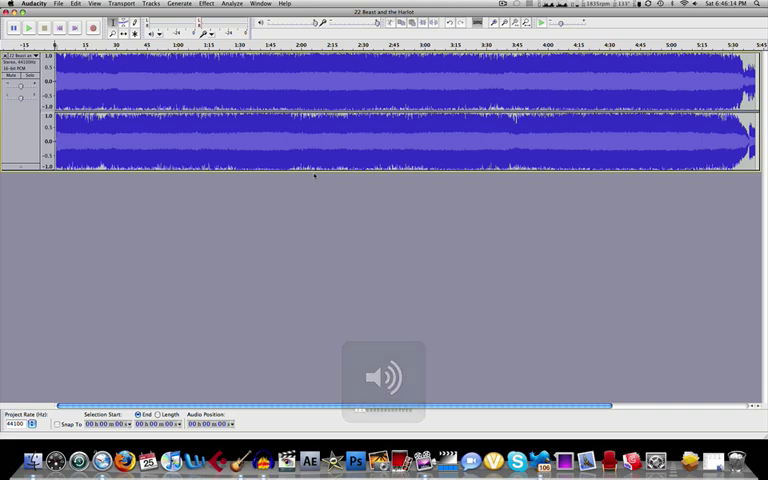
key("space")
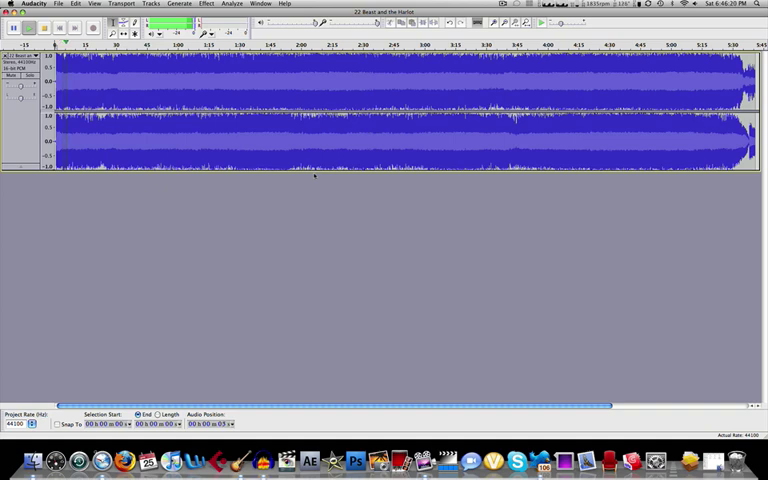
left_click(167, 80)
key("space")
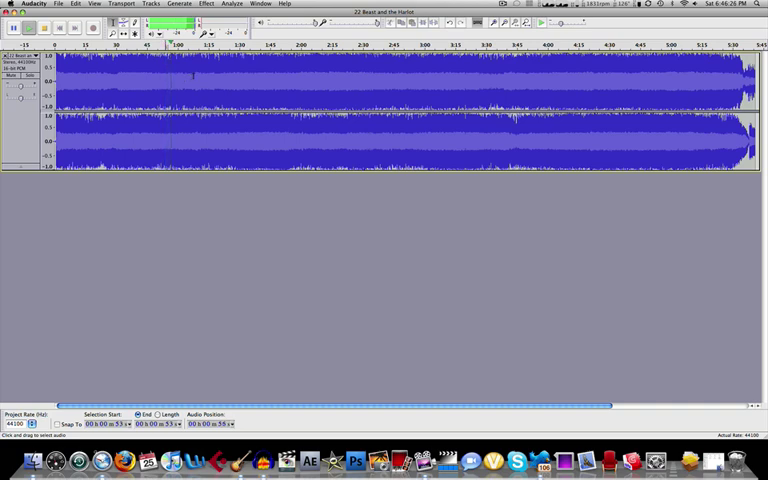
key("space")
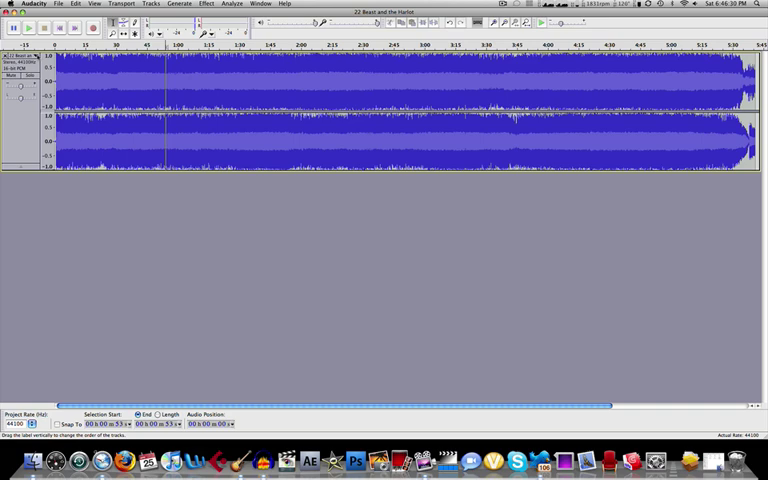
Split the Beast and the Harlot stereo track, make both halves mono, and select all.
left_click(36, 56)
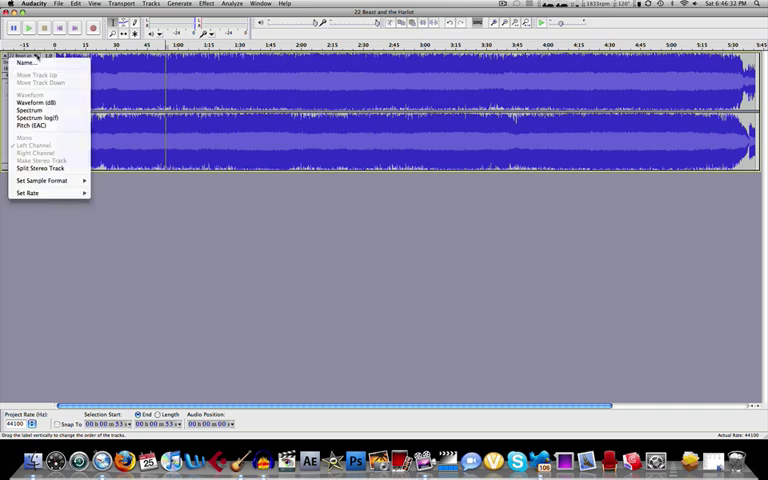
left_click(40, 168)
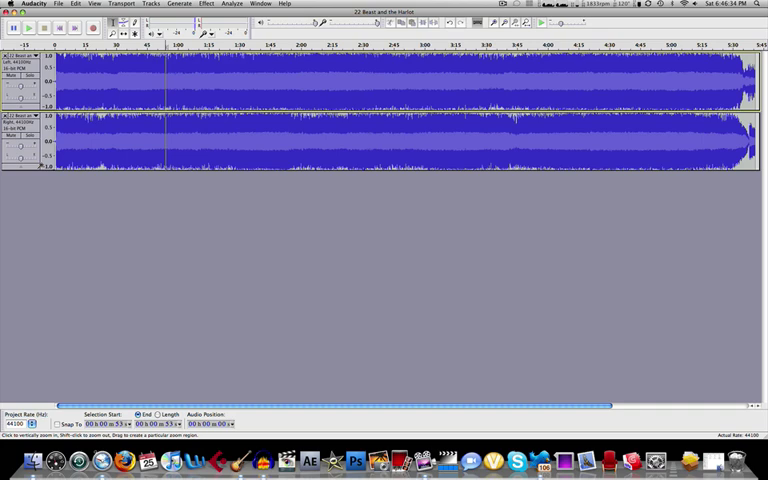
left_click(20, 117)
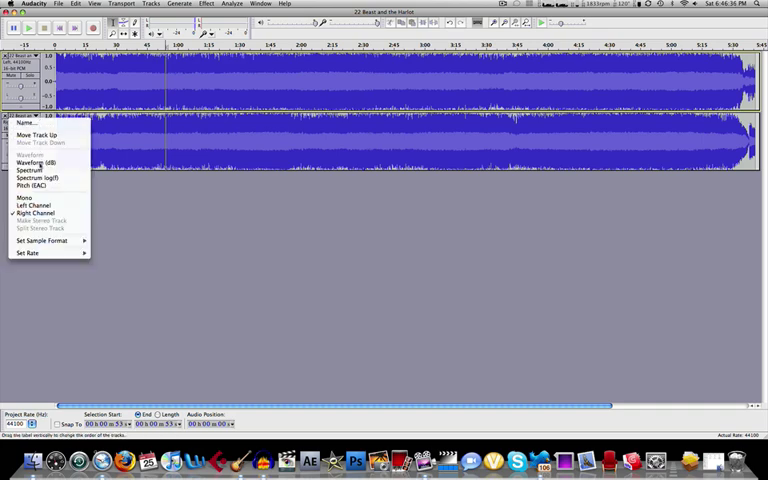
left_click(30, 197)
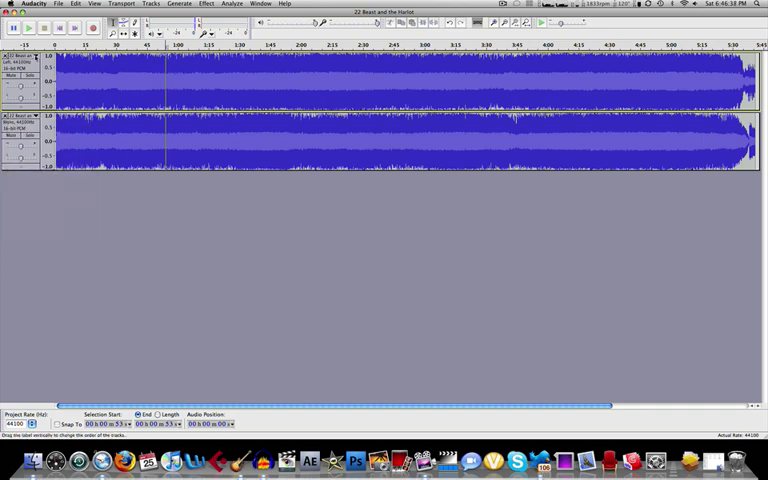
left_click(20, 56)
left_click(25, 137)
key("super+a")
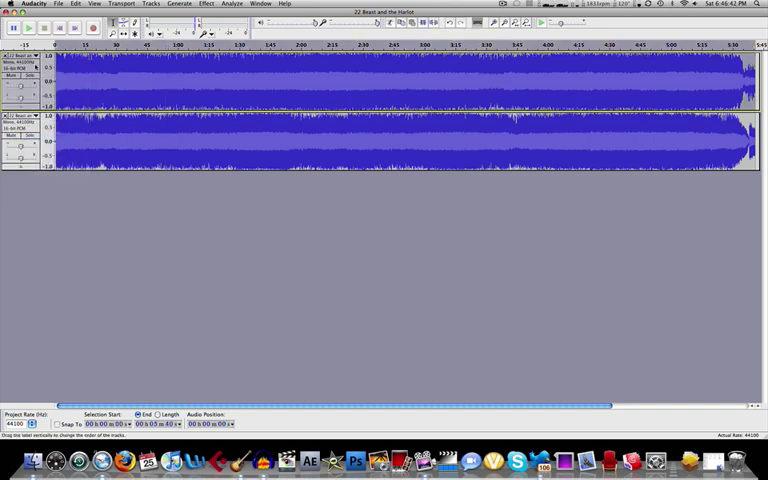
Apply Invert to the selection and audition the result from 48 seconds.
left_click(207, 3)
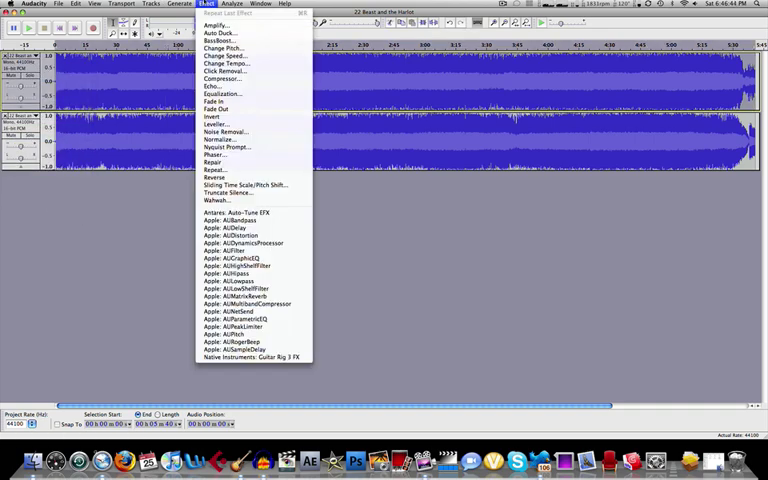
left_click(212, 117)
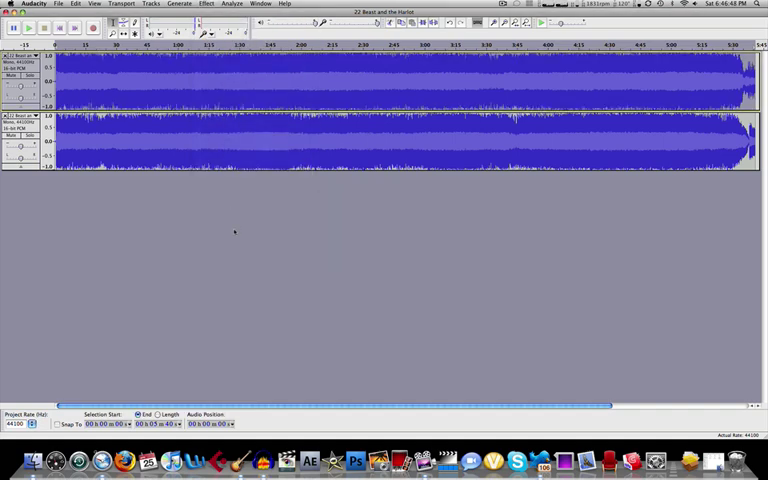
left_click(155, 62)
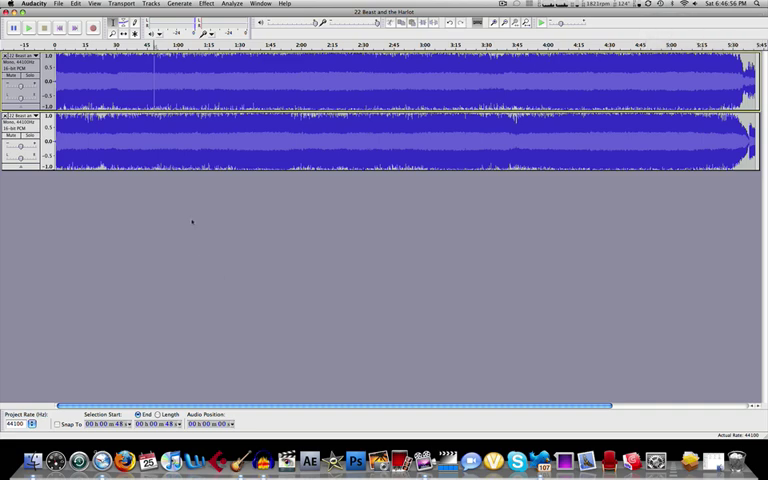
key("space")
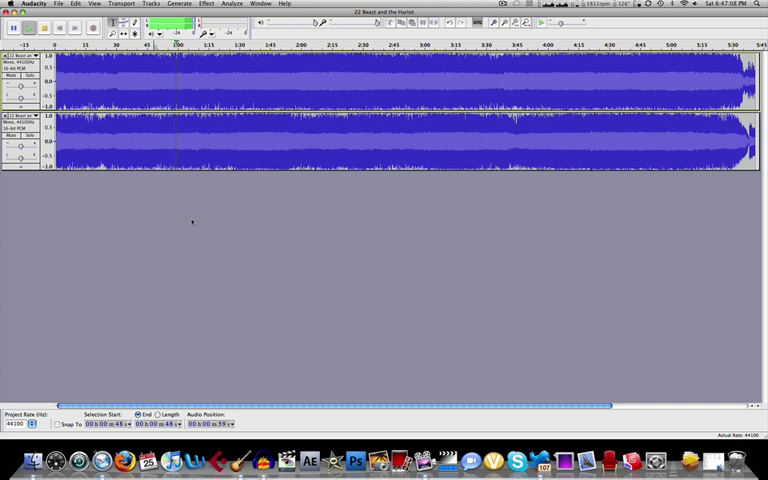
key("space")
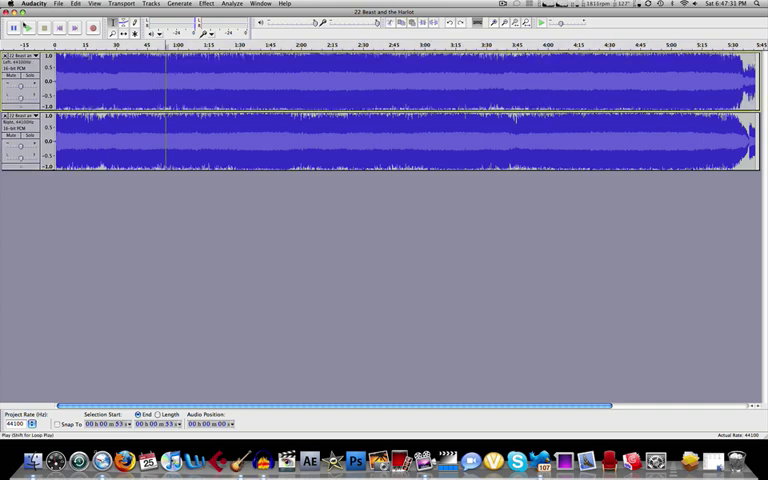
Close the current project and open Nirvana's '01 About A Girl' from MTV Unplugged in New York.
left_click(7, 12)
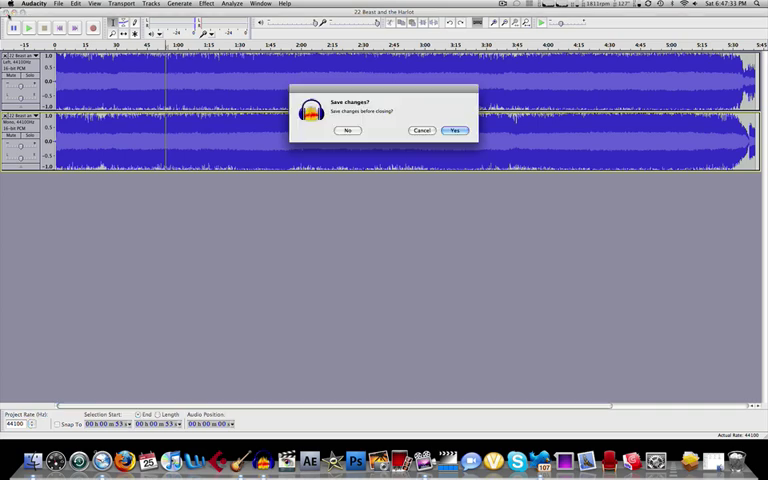
left_click(378, 130)
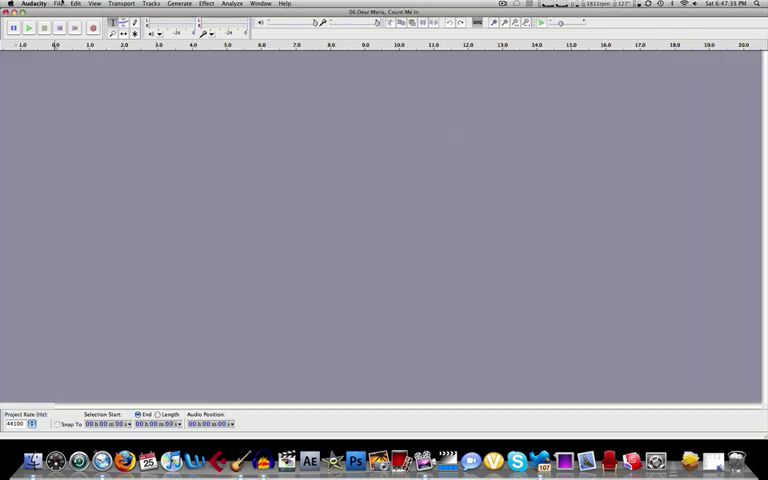
left_click(60, 3)
left_click(66, 20)
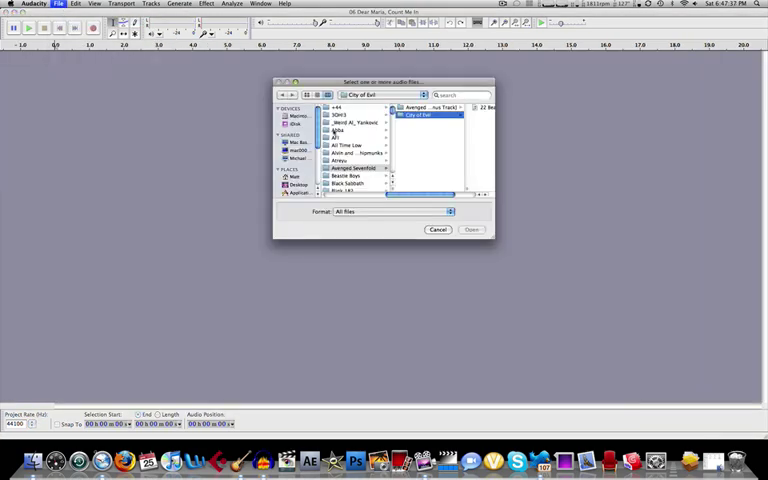
scroll(350, 140, "down", 3)
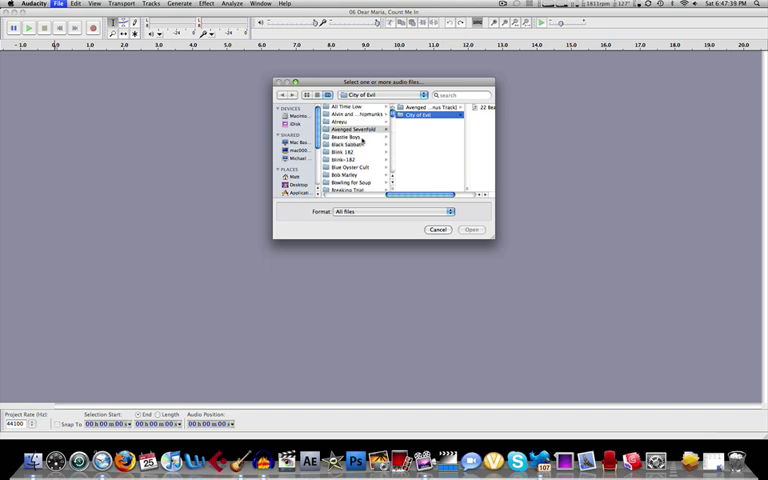
scroll(362, 140, "down", 3)
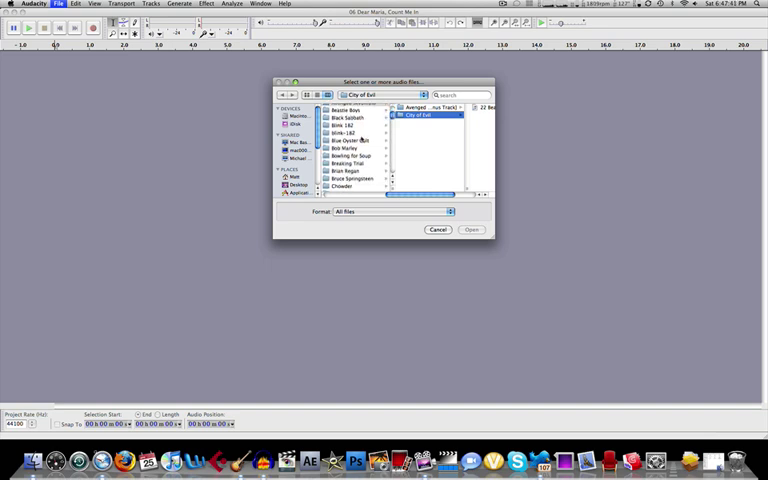
scroll(362, 140, "down", 4)
scroll(362, 140, "down", 4)
scroll(360, 138, "down", 3)
scroll(355, 150, "down", 2)
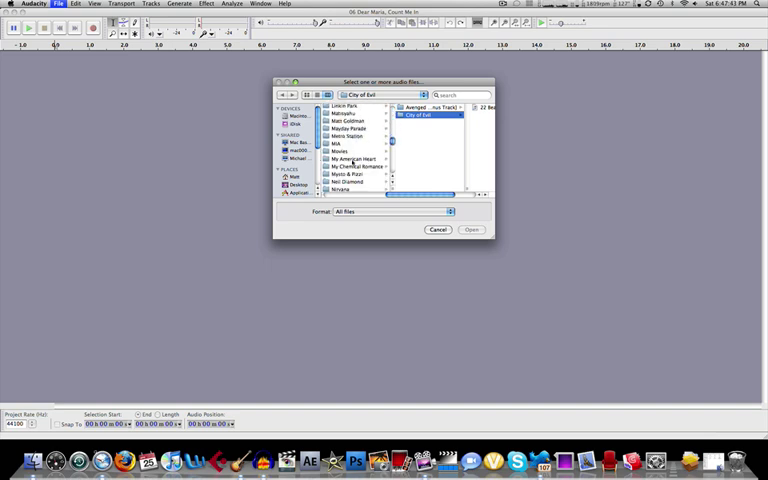
scroll(350, 170, "down", 1)
left_click(348, 183)
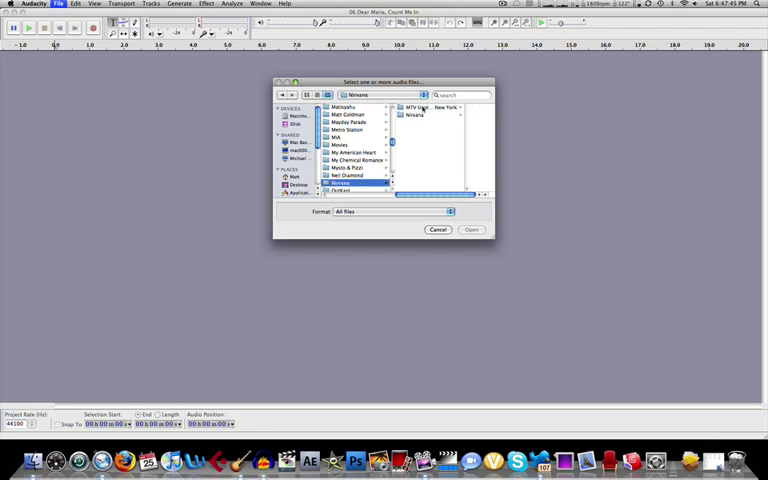
left_click(411, 107)
left_click(457, 108)
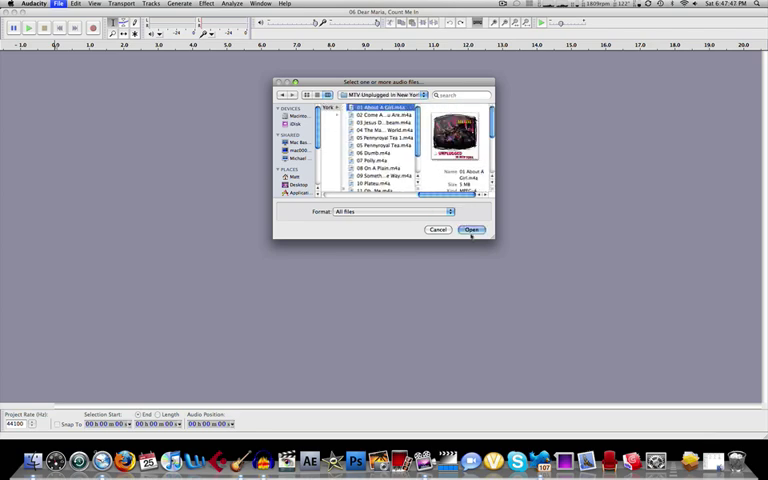
left_click(471, 229)
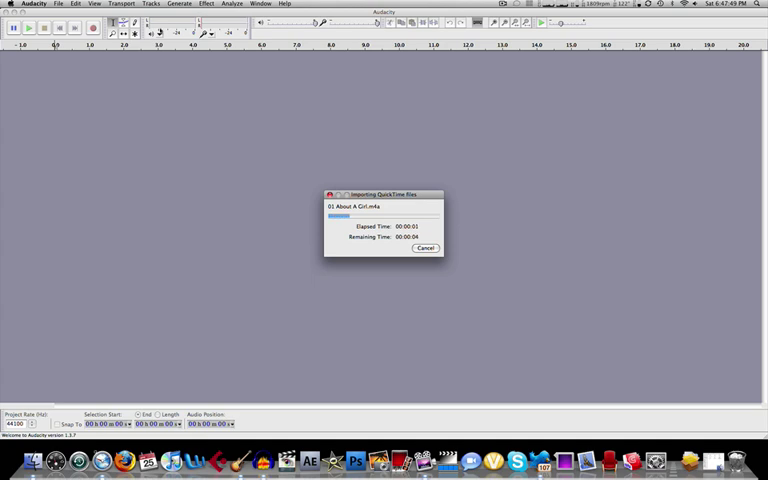
Split the About A Girl track into two tracks and set each one to mono.
left_click(33, 56)
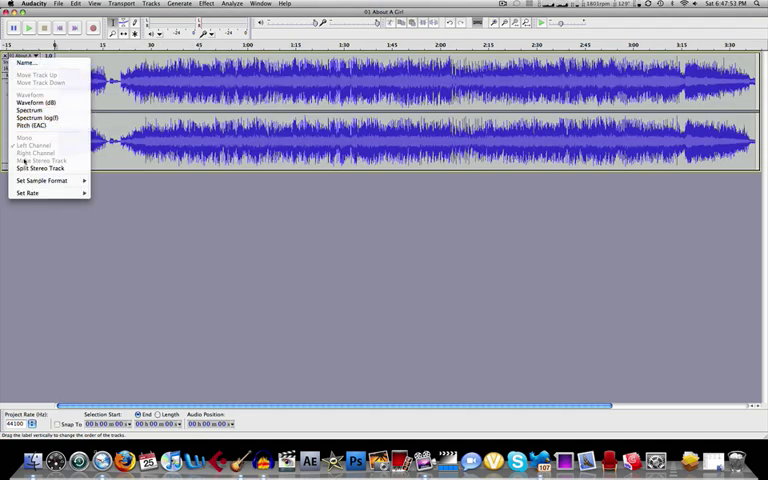
left_click(40, 168)
left_click(33, 56)
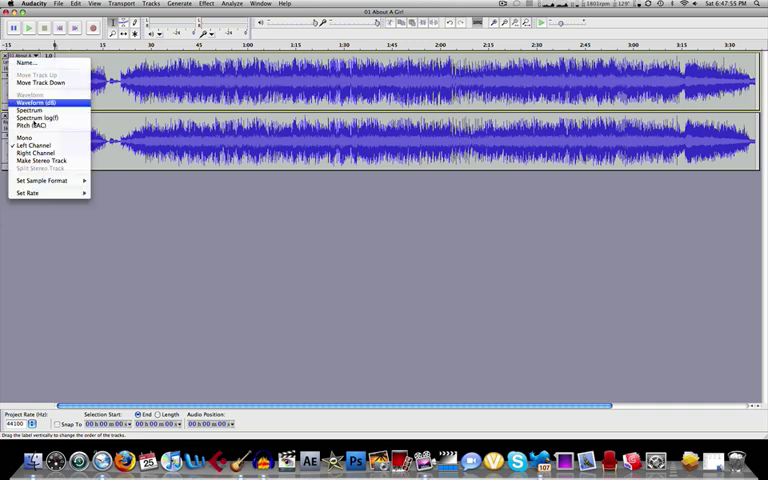
left_click(28, 83)
left_click(33, 56)
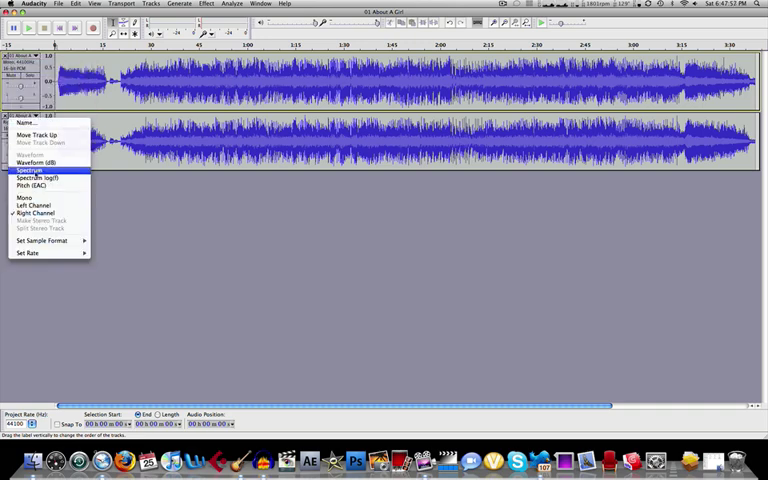
left_click(28, 121)
left_click(33, 116)
left_click(28, 197)
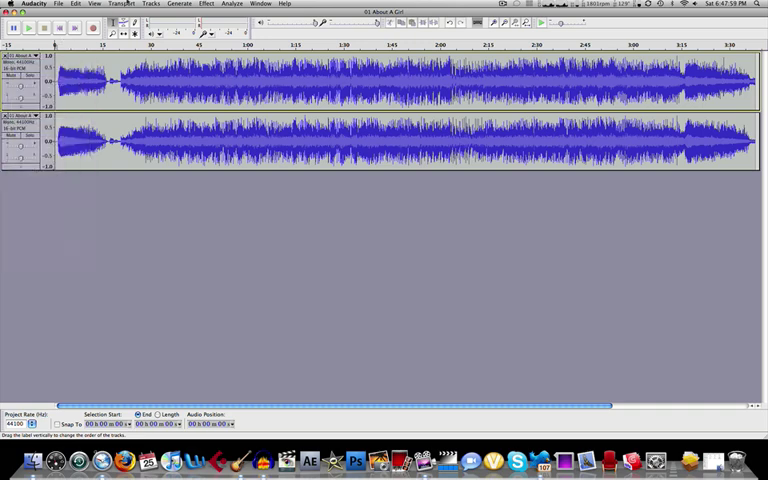
left_click(151, 3)
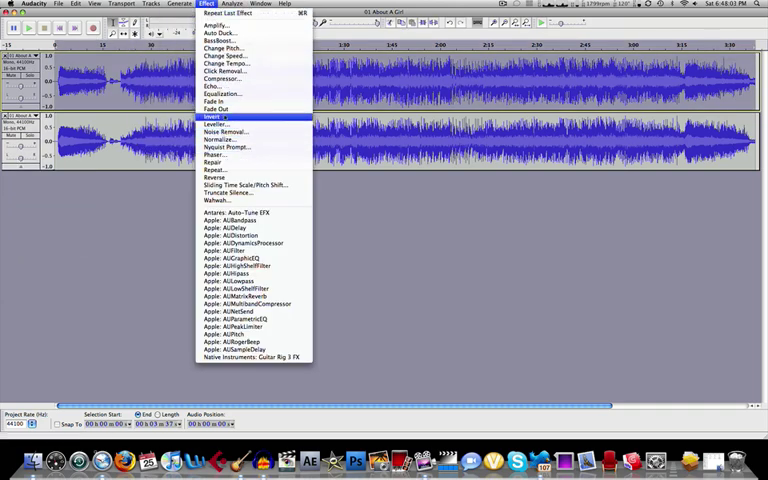
Invert the second About A Girl track and play the song back.
left_click(216, 108)
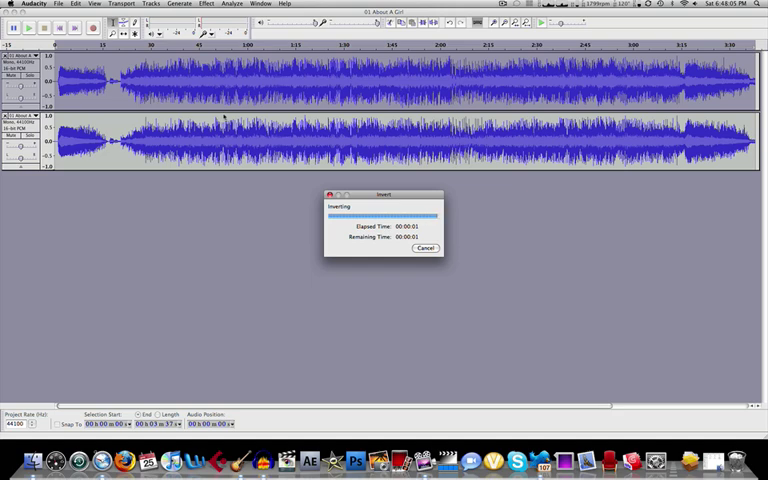
key("space")
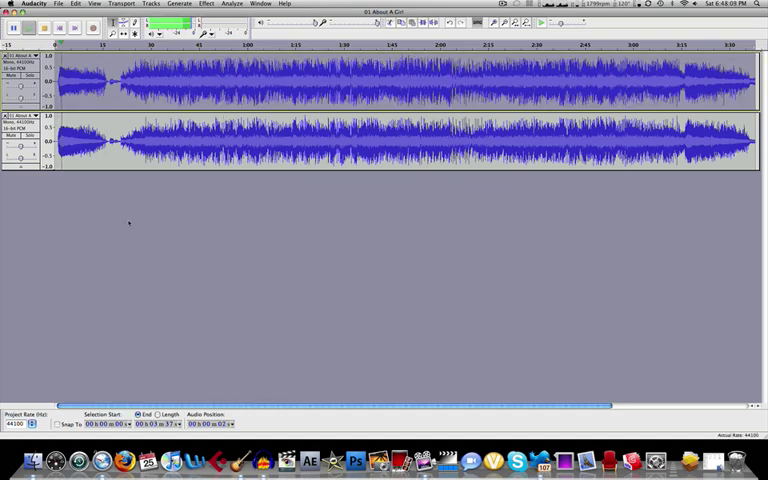
Play About A Girl from 0:20 at higher volume, then replay from 0:41 and stop.
left_click(124, 68)
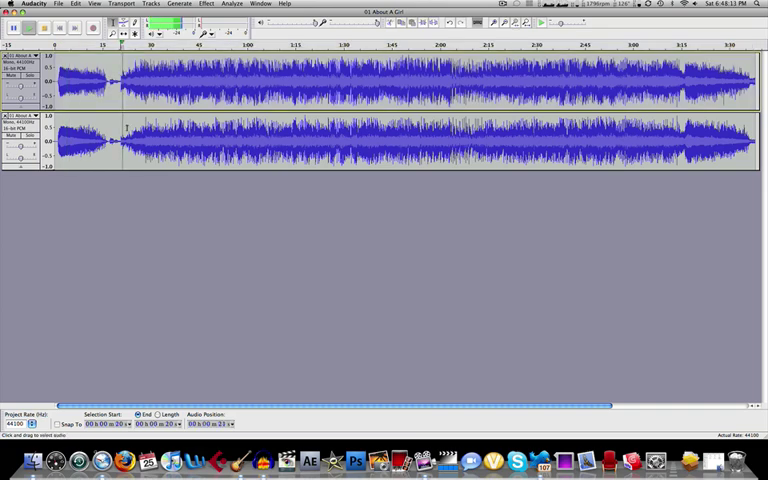
key("XF86AudioLowerVolume")
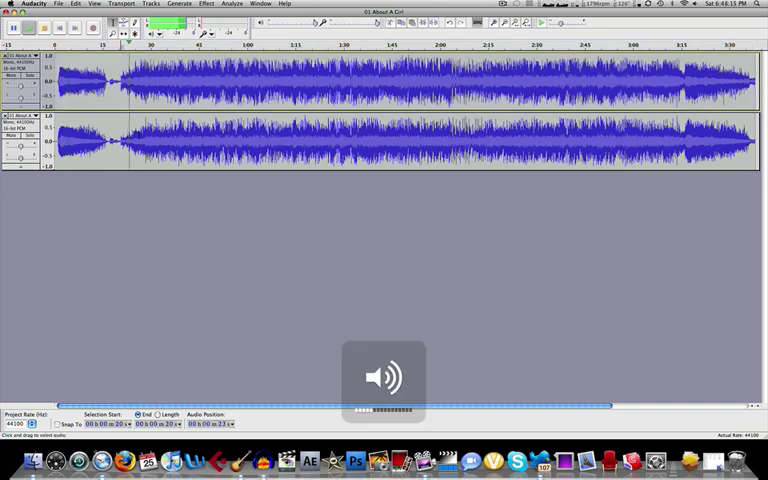
key("XF86AudioLowerVolume")
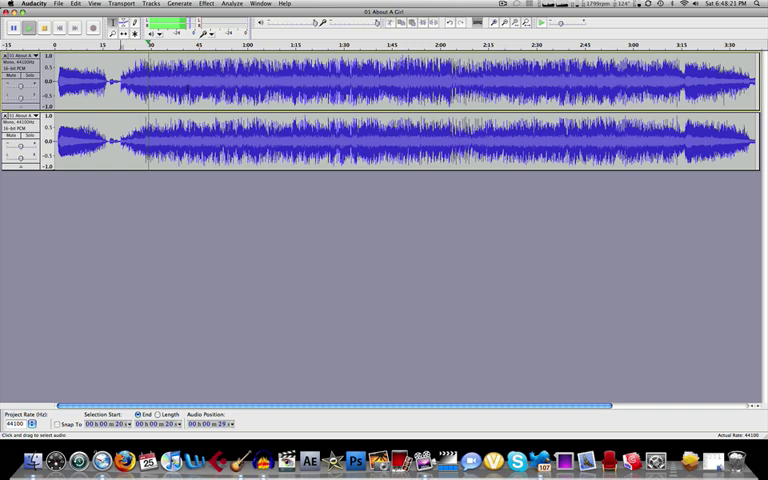
key("space")
left_click(191, 88)
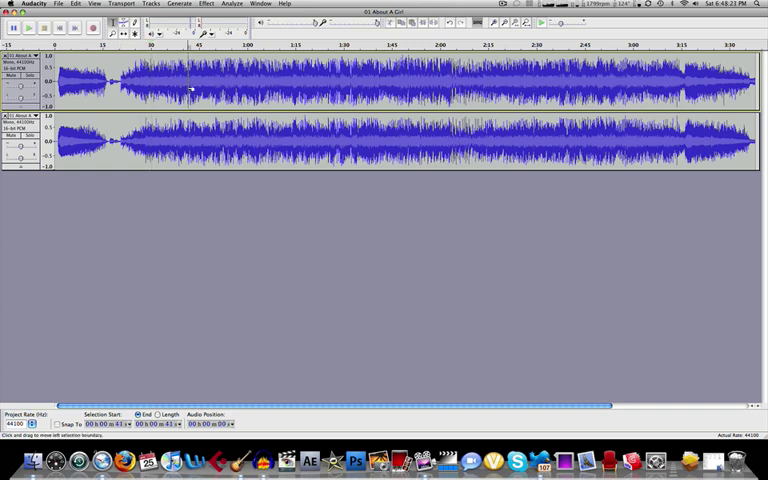
key("space")
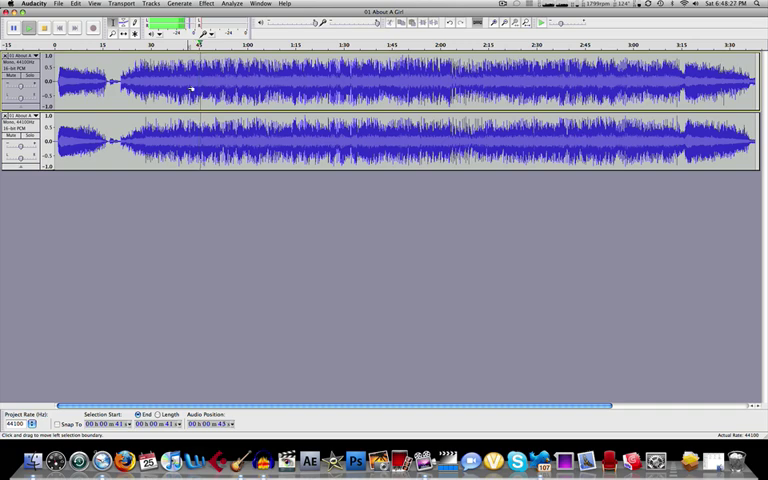
key("space")
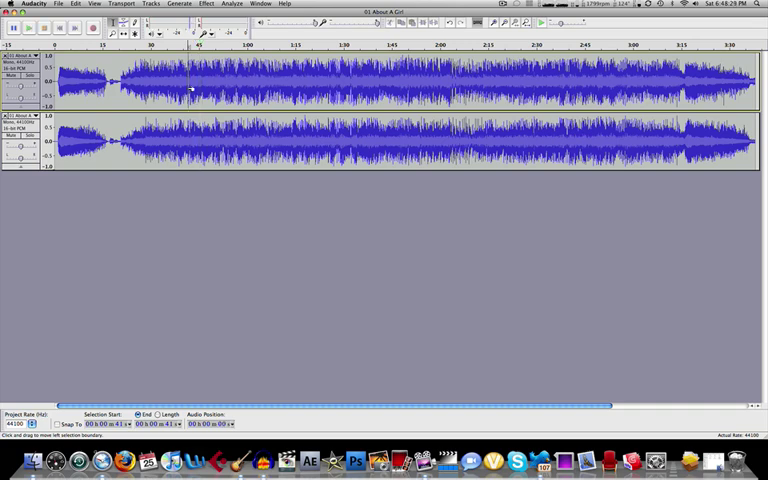